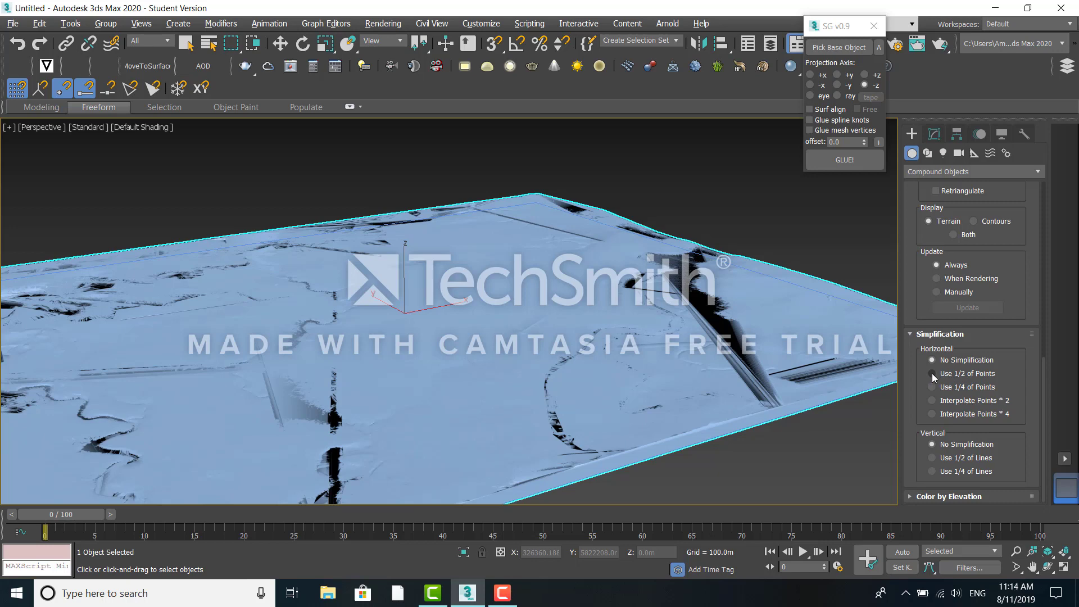
Try the terrain's horizontal simplification with Use 1/2 of Points and inspect the surface.
click(932, 373)
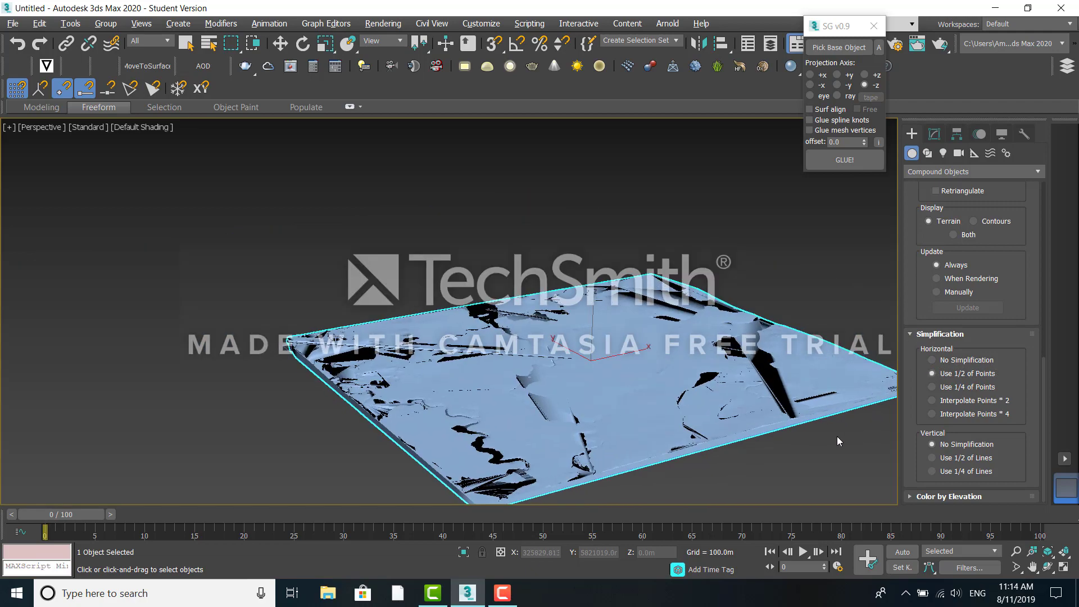
scroll(837, 436, up, 5)
scroll(767, 400, down, 6)
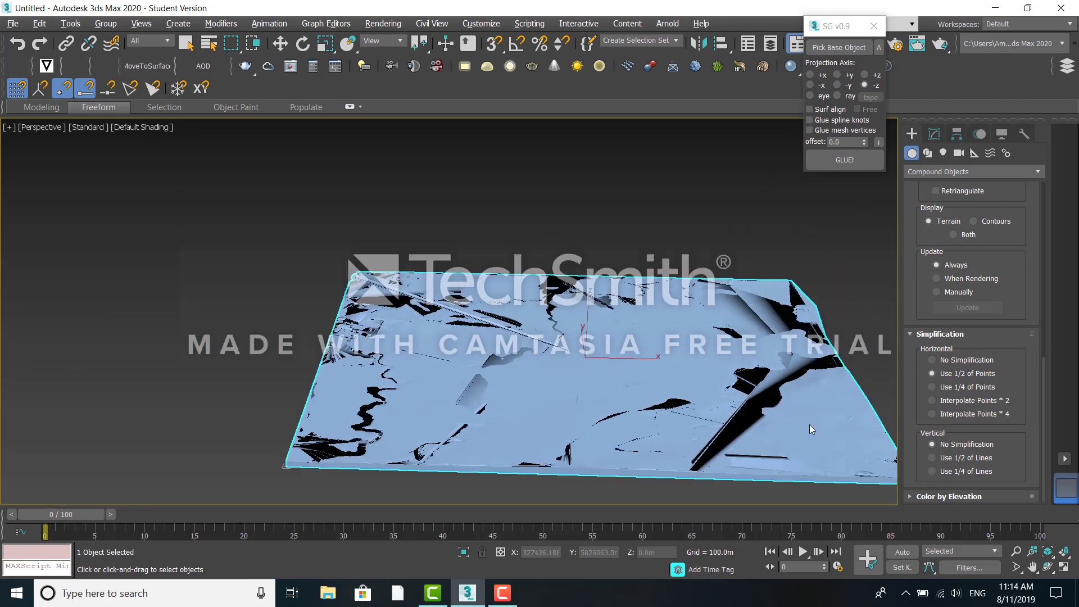
alt+middle_drag(809, 424, 804, 428)
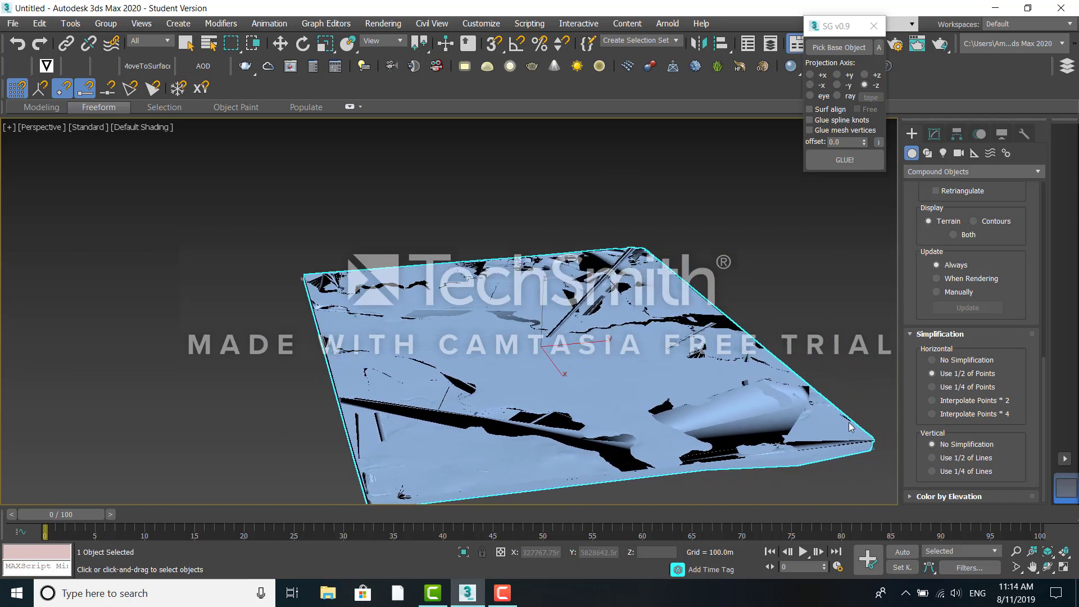
Set the terrain's horizontal simplification to Use 1/4 of Points and inspect the surface.
click(943, 388)
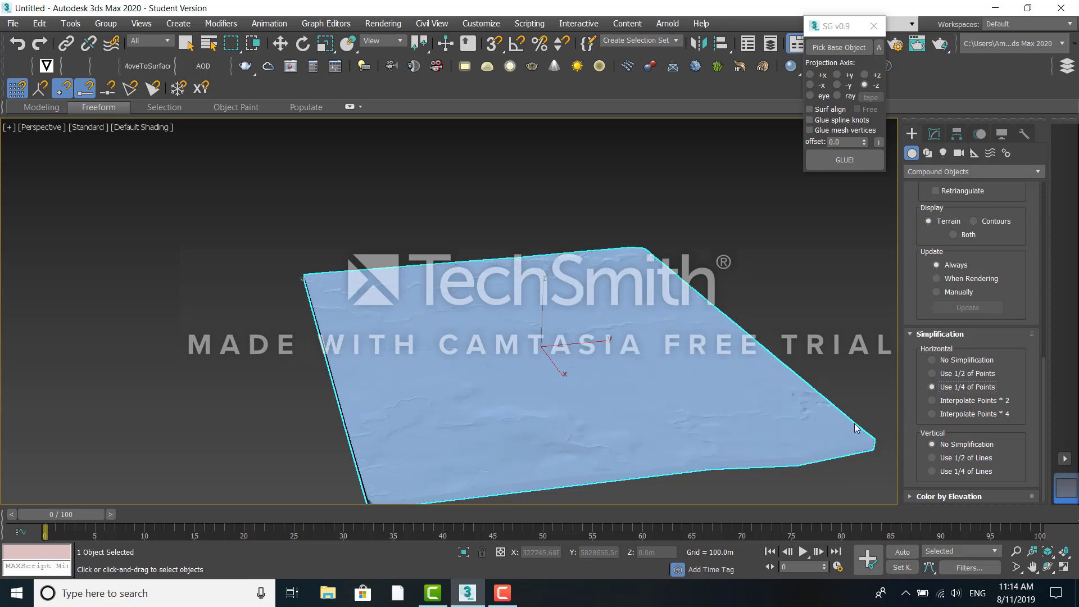
alt+middle_drag(862, 445, 746, 448)
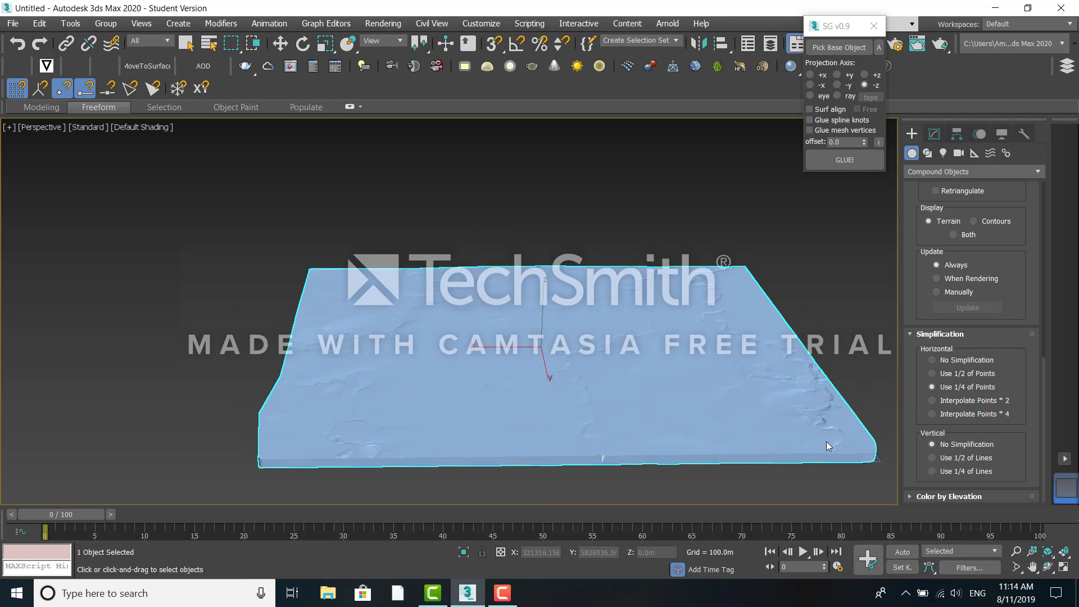
scroll(827, 443, up, 3)
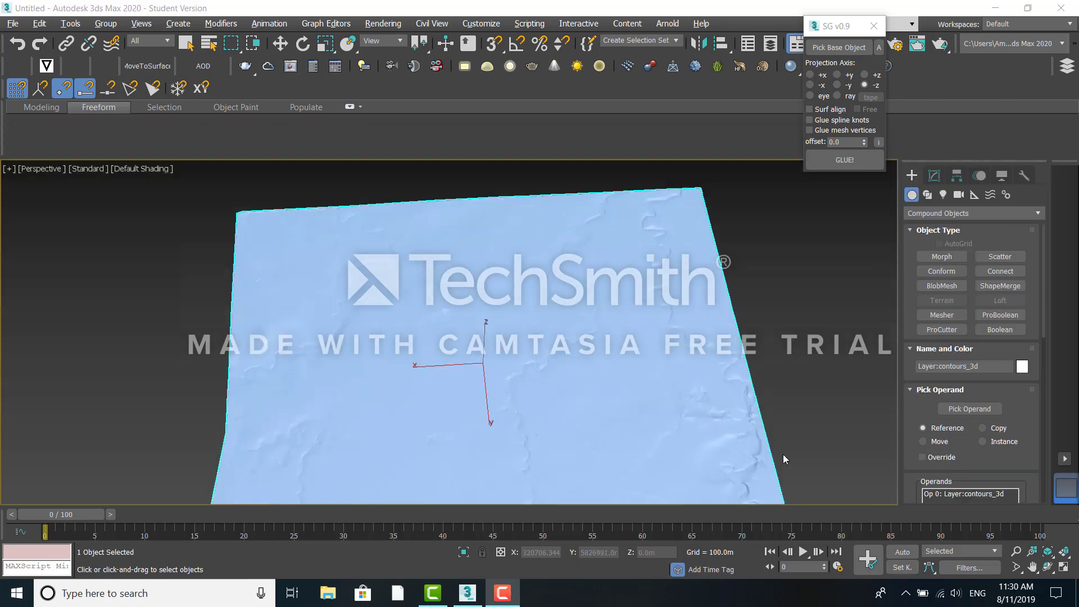
mouse_move(784, 456)
middle_down()
mouse_move(777, 445)
mouse_move(777, 457)
middle_up()
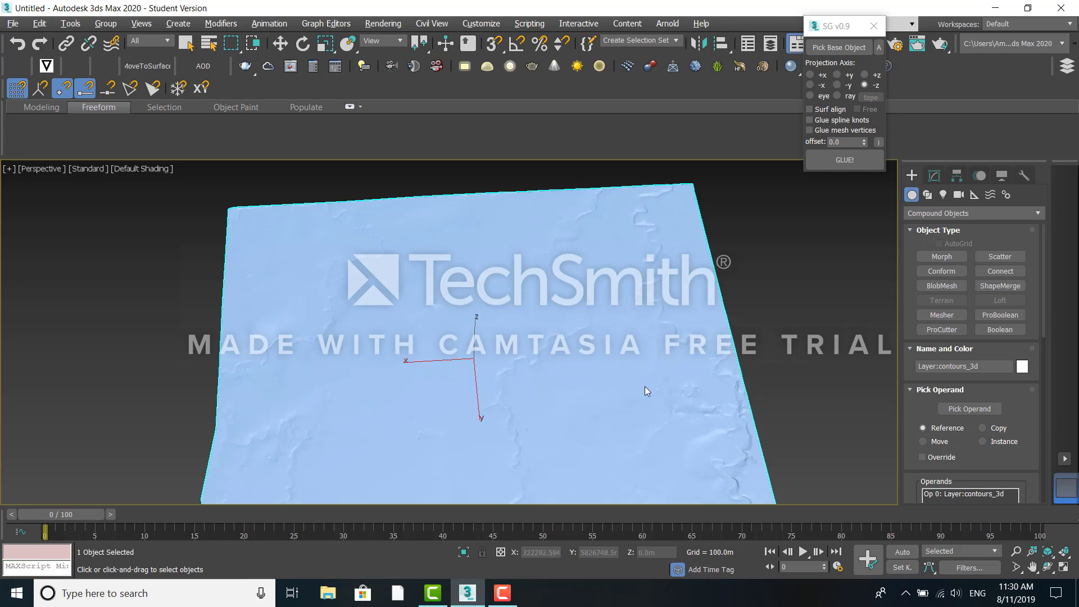
middle_drag(645, 386, 582, 396)
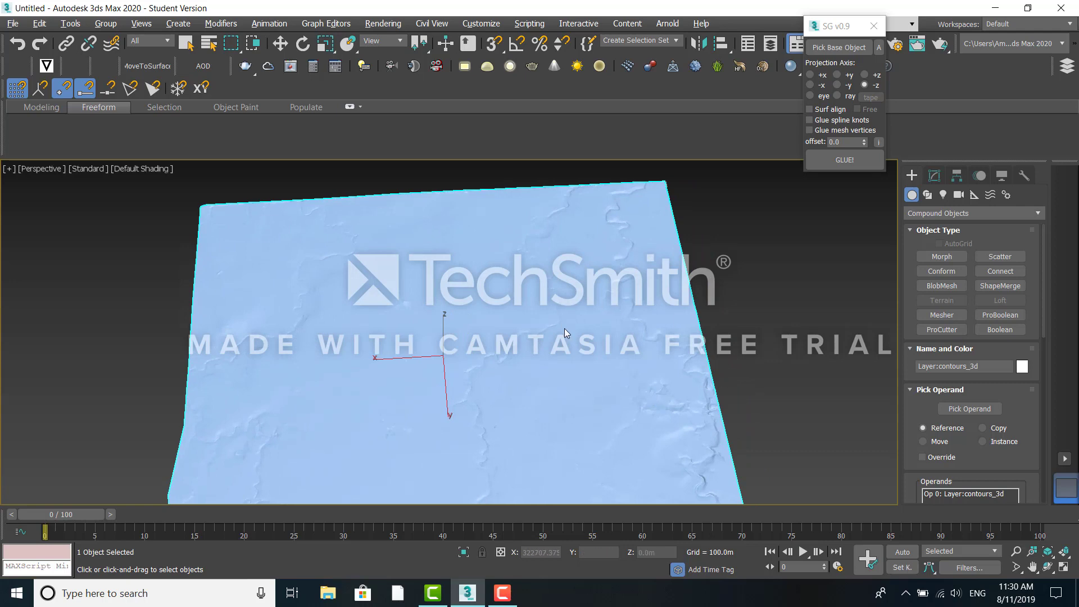
Add a Shell modifier to the terrain with Select Inner Faces enabled.
click(934, 175)
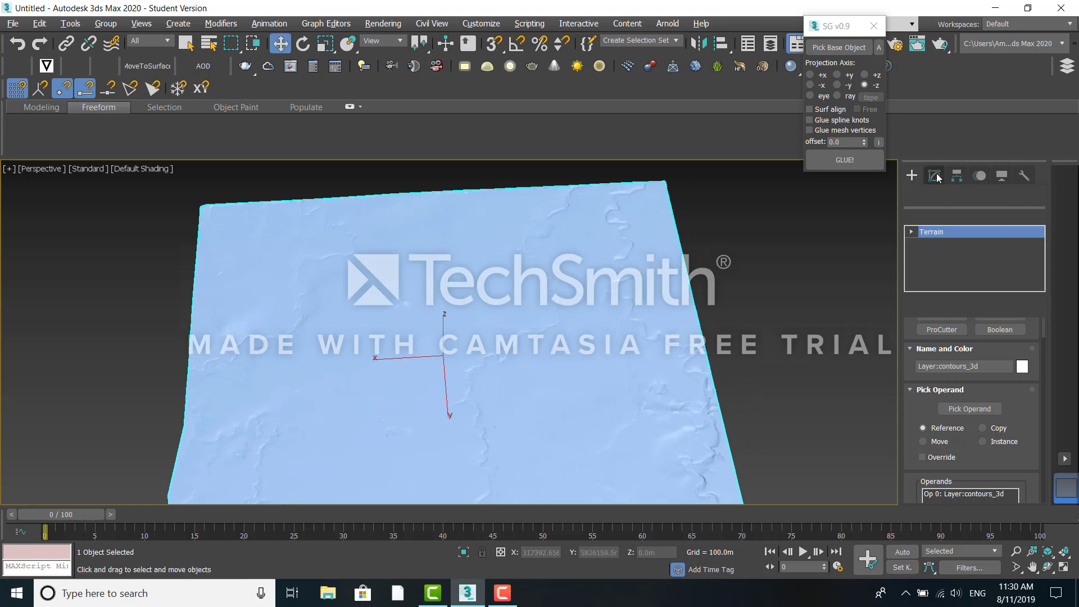
key(w)
click(1038, 217)
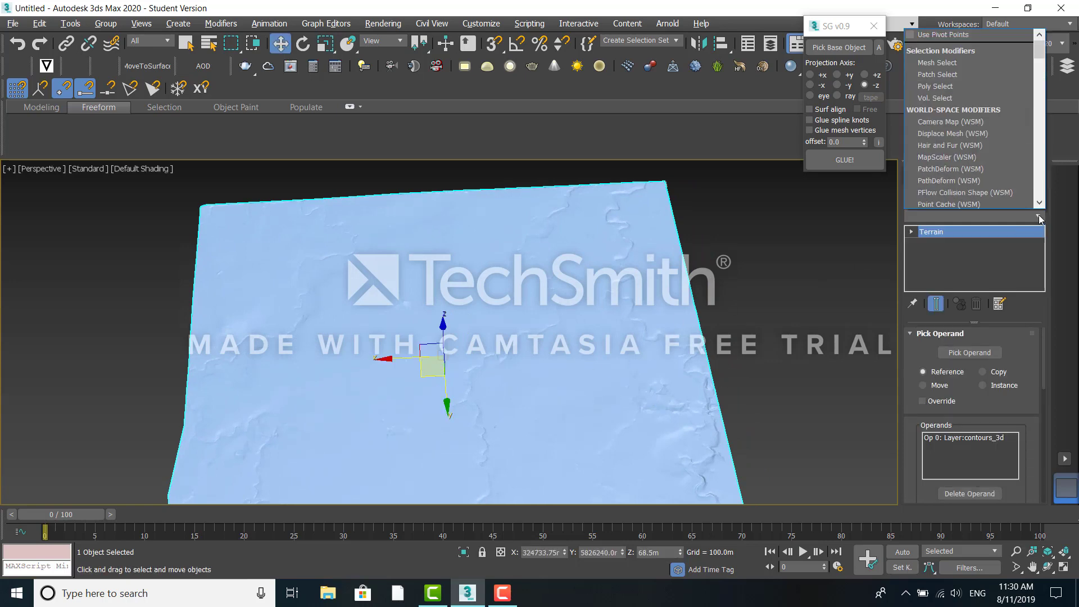
text(sh)
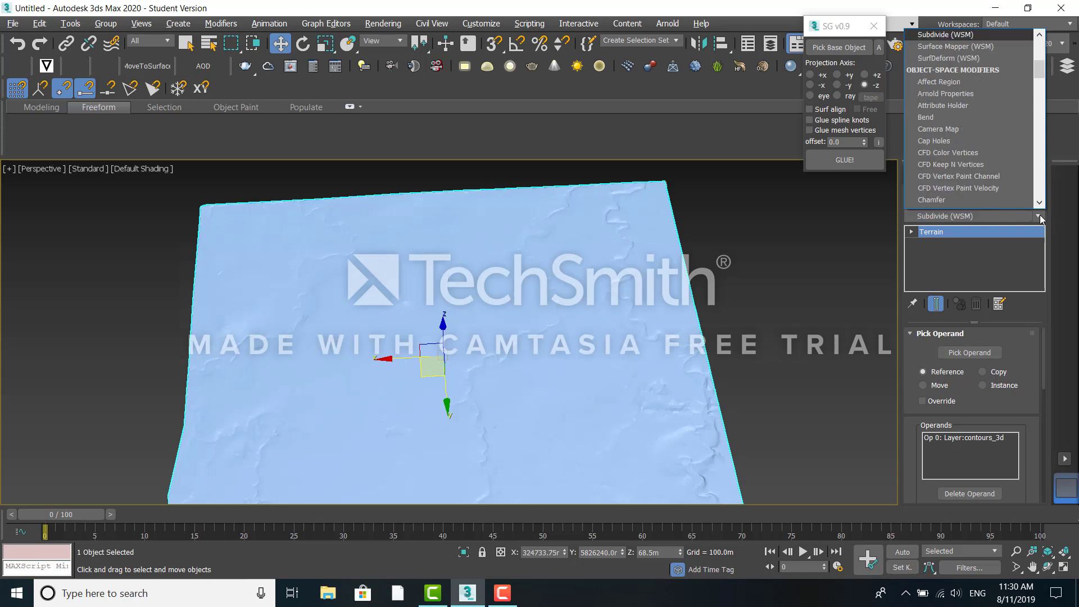
key(Return)
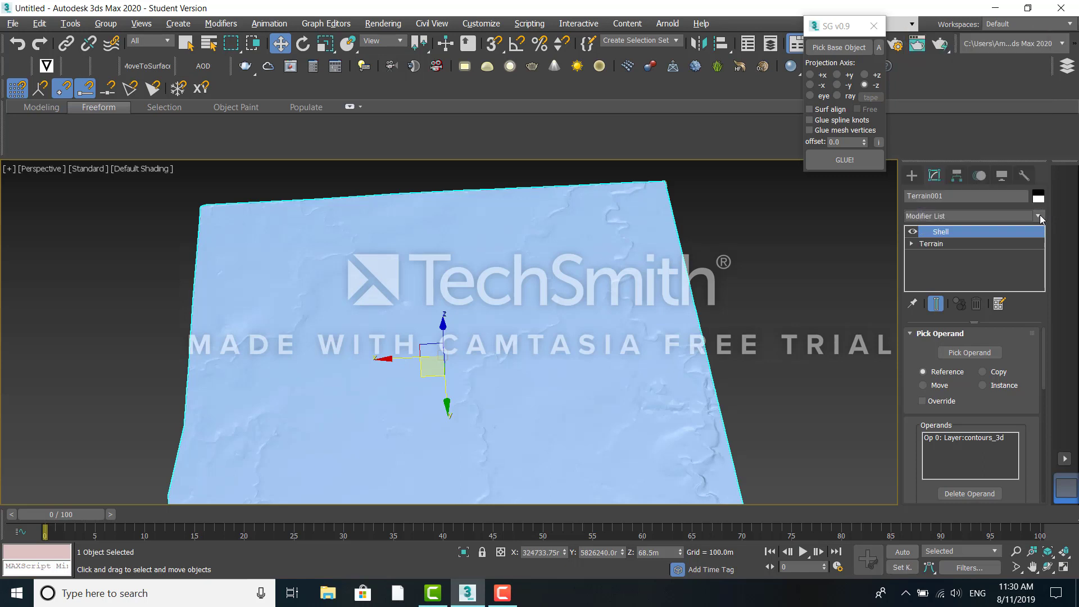
drag(1044, 351, 1027, 449)
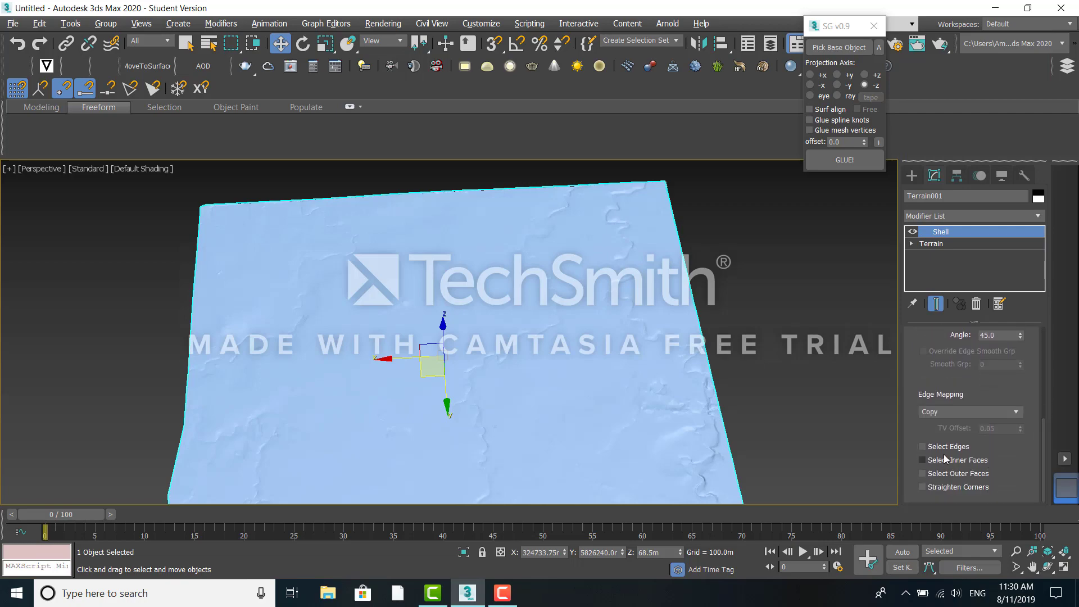
click(922, 459)
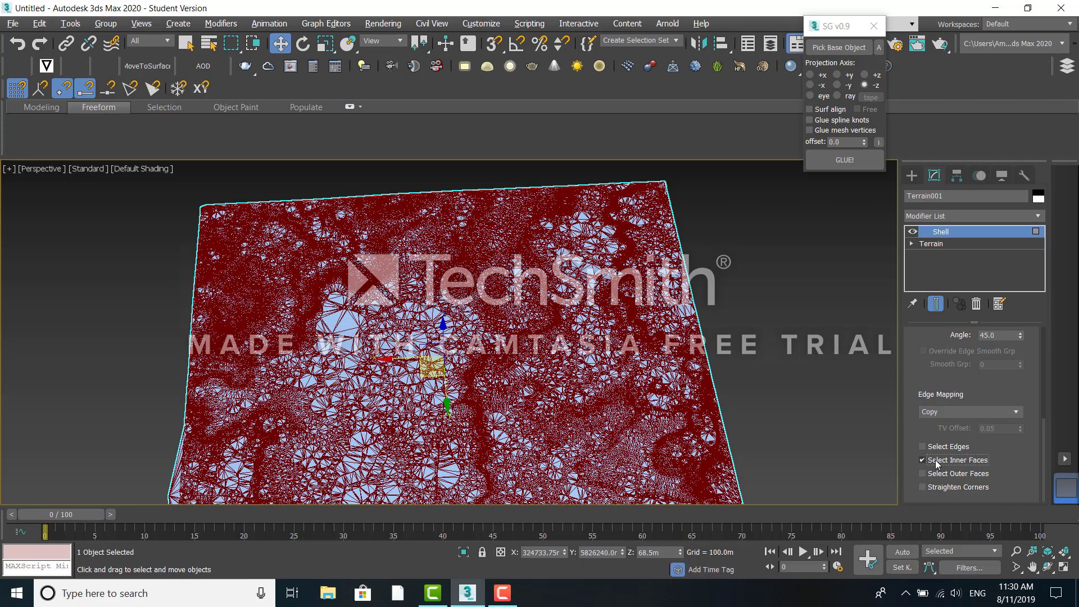
scroll(780, 431, down, 2)
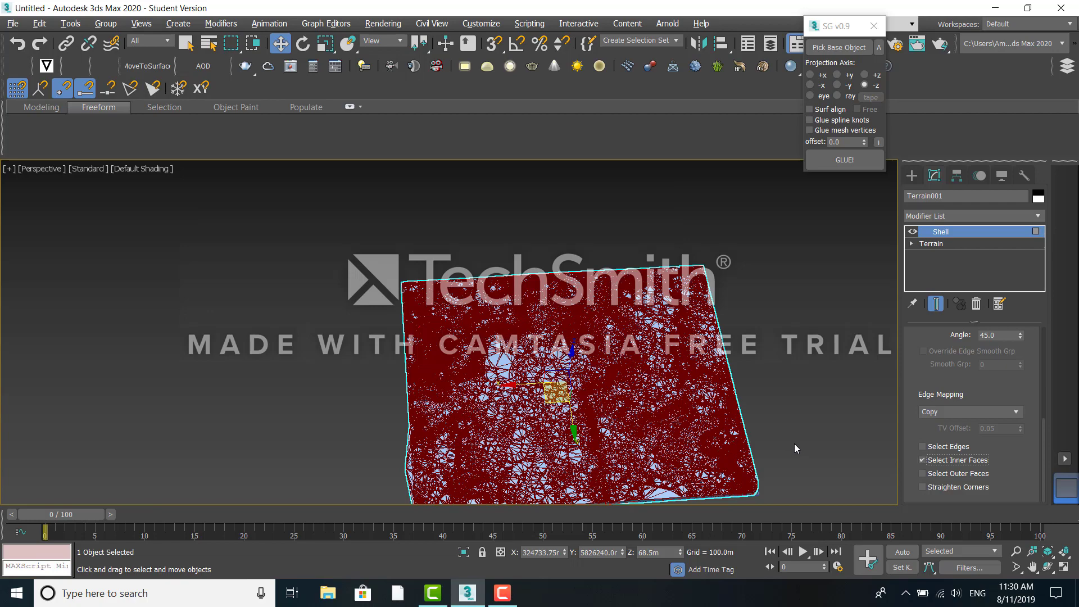
alt+middle_drag(792, 443, 792, 426)
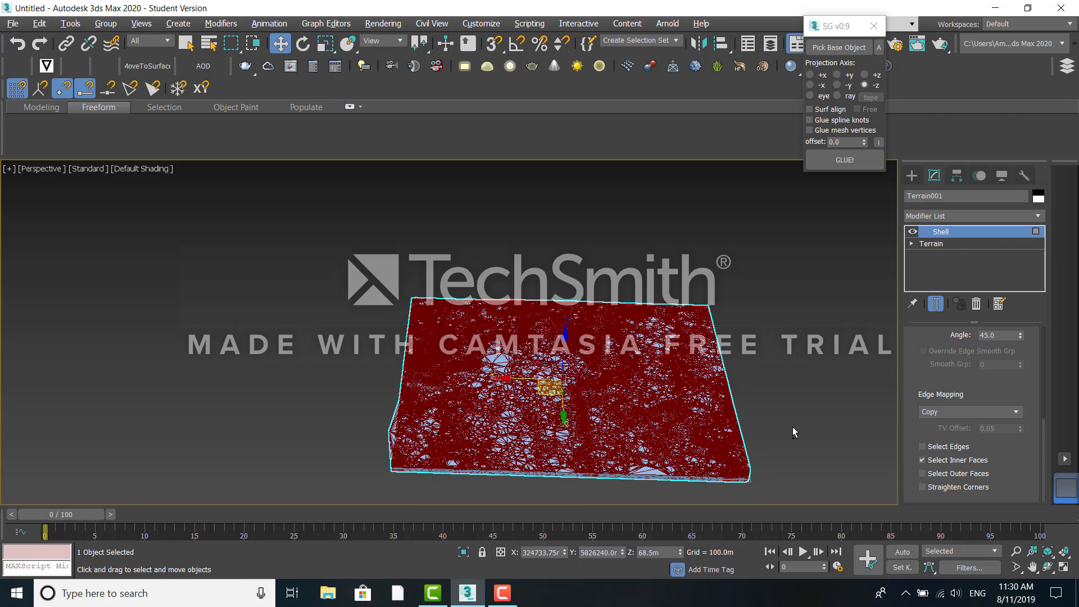
Add an Edit Poly modifier above the Shell modifier on the terrain.
click(982, 217)
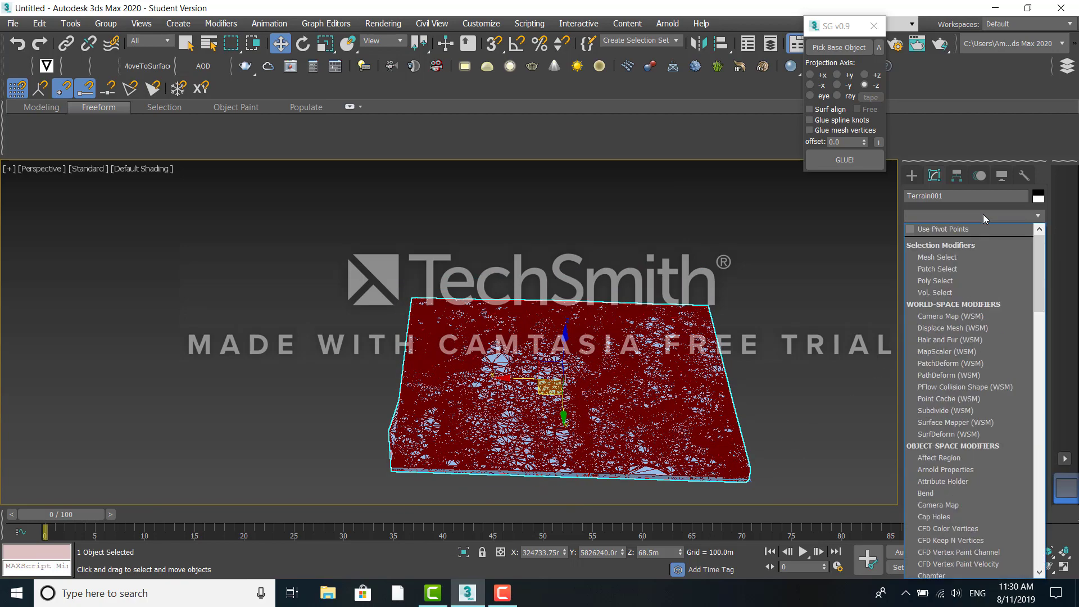
text(edit po)
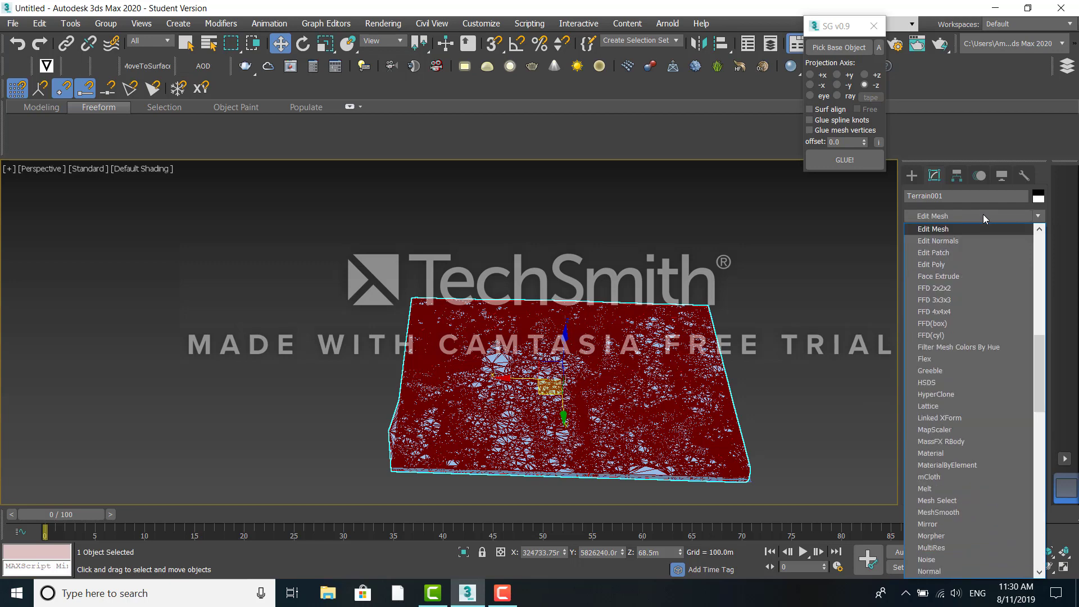
text(shell)
key(Return)
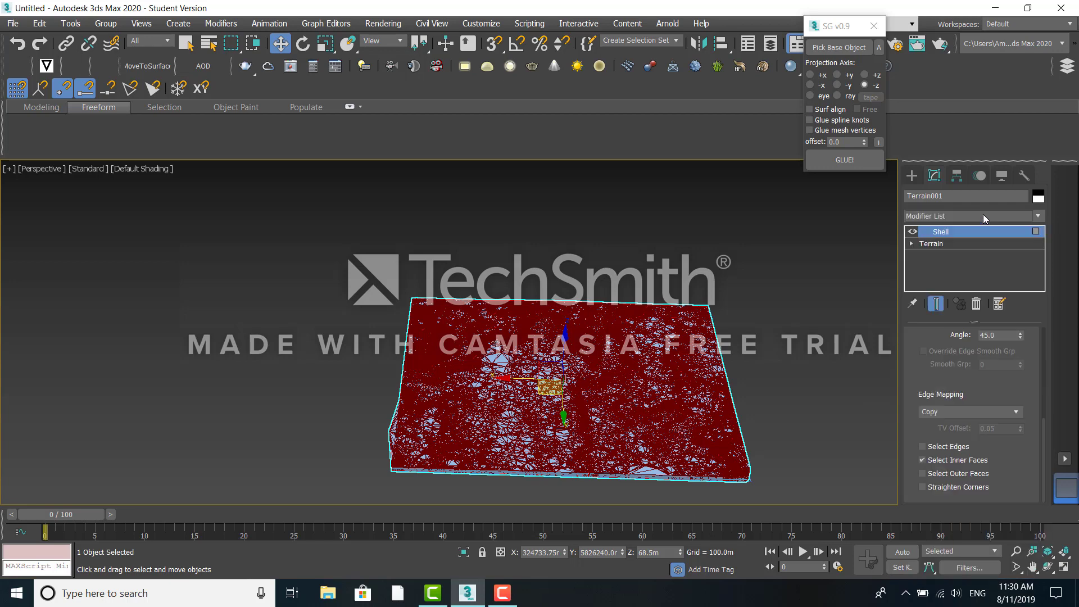
key(Return)
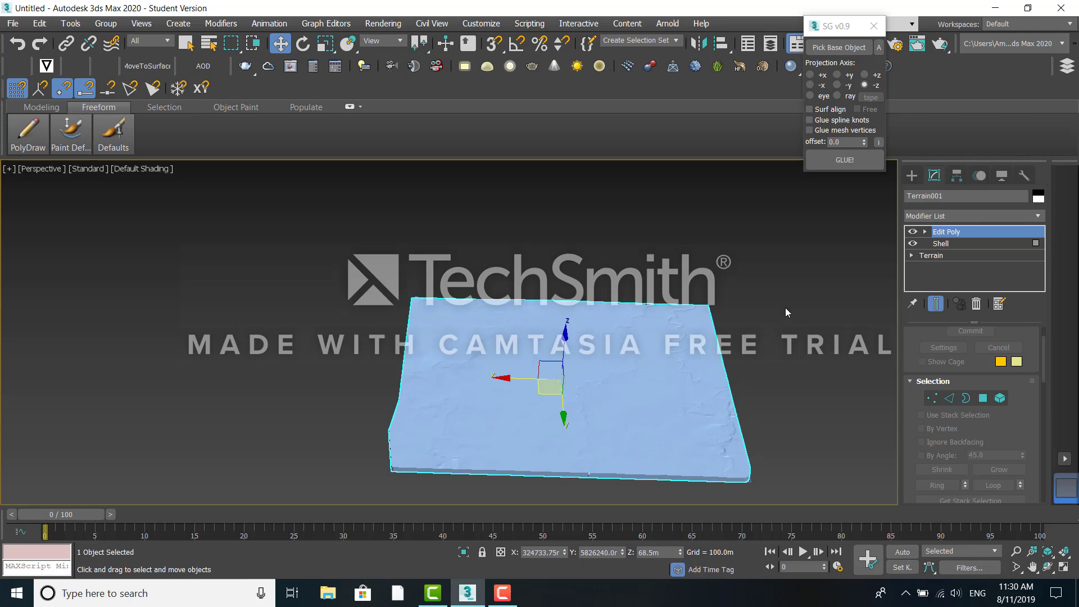
In polygon mode, try moving the terrain's preselected faces down and up along the Z axis.
click(984, 400)
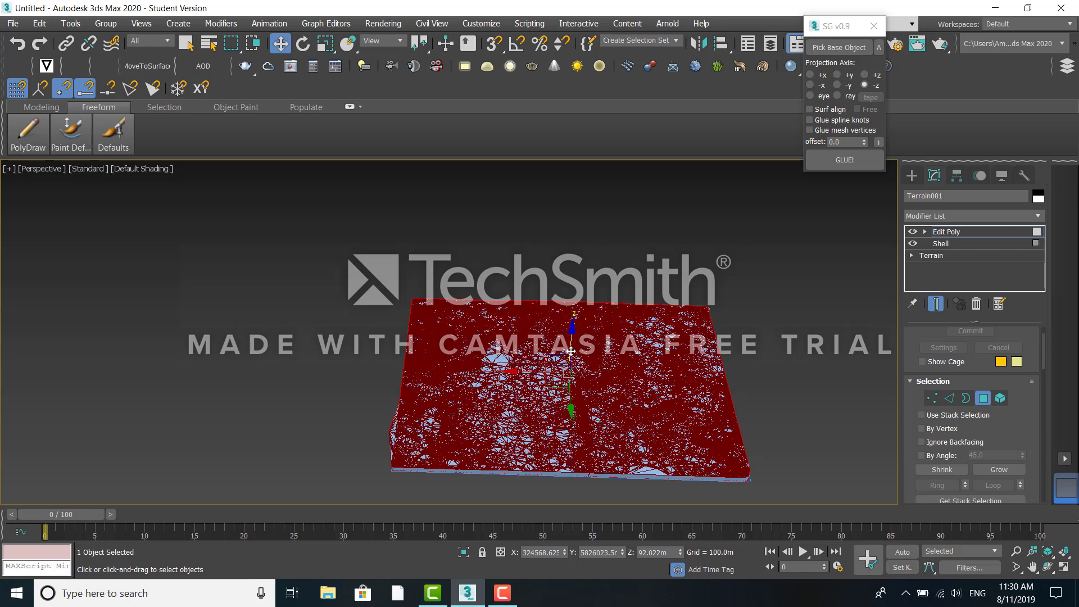
drag(571, 349, 566, 442)
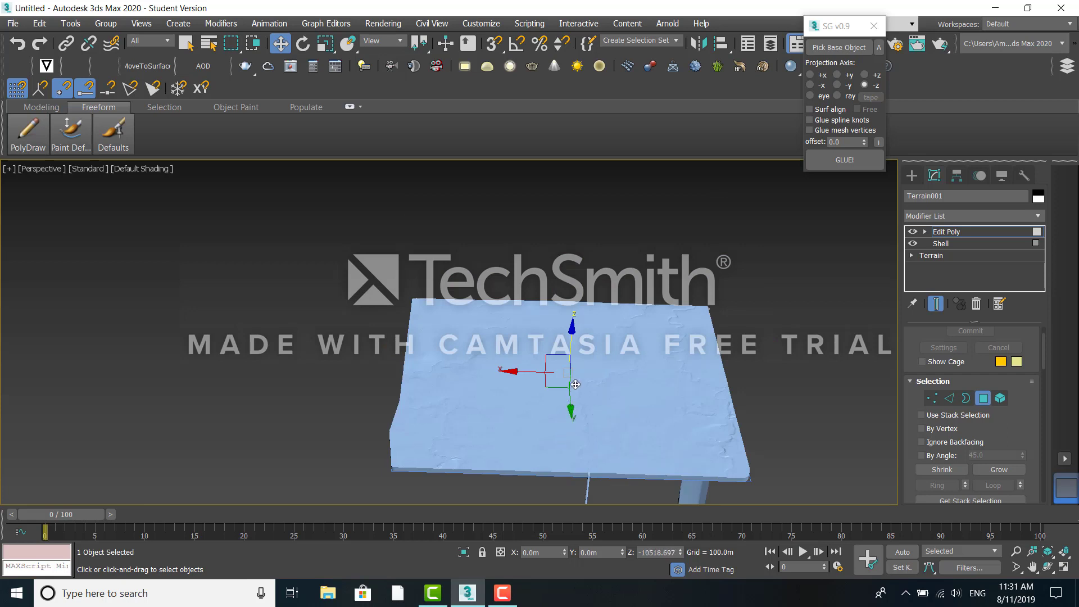
key(ctrl+z)
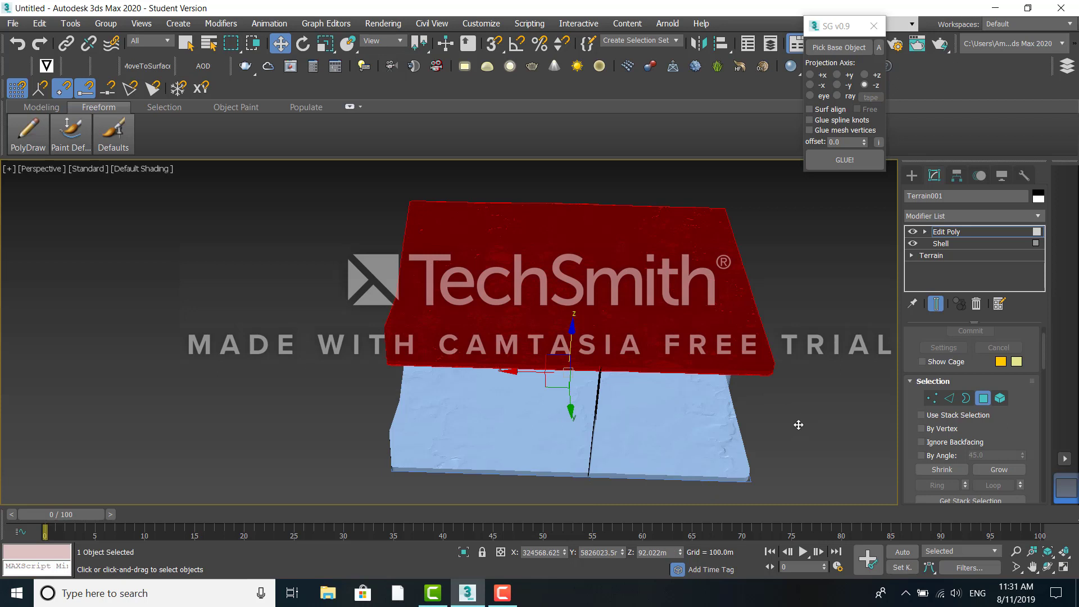
drag(799, 427, 673, 400)
middle_drag(754, 443, 675, 383)
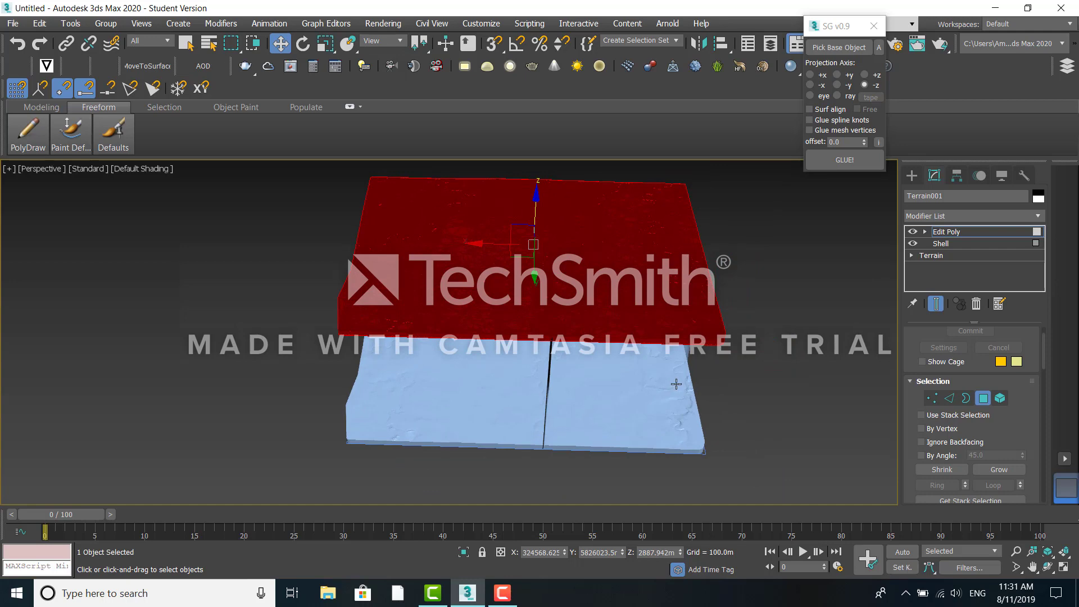
Undo the face move and the addition of the Edit Poly and Shell modifiers on the terrain.
key(ctrl+z)
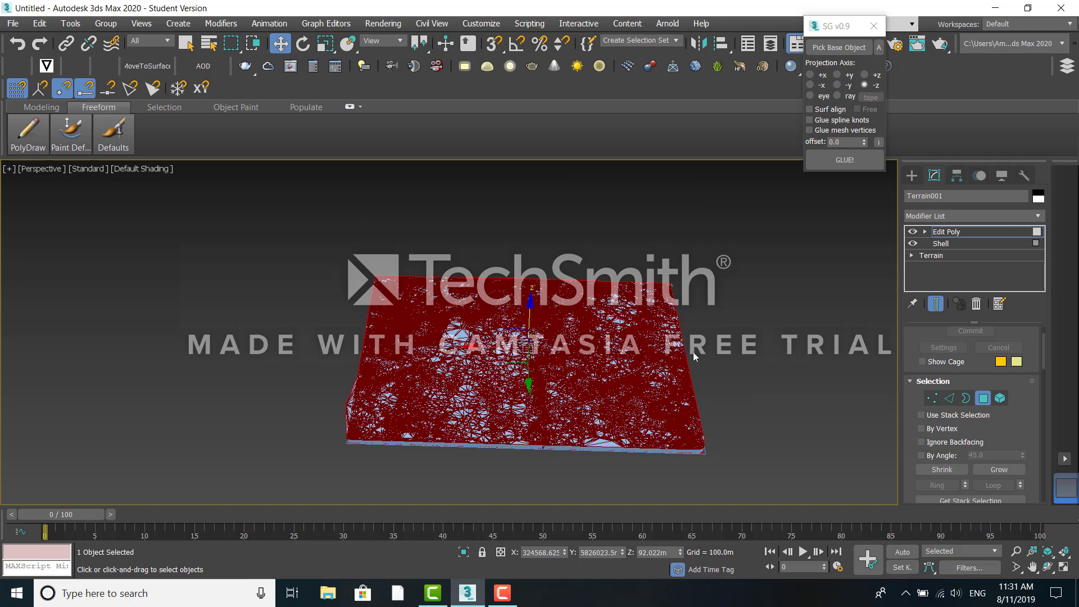
key(ctrl+z)
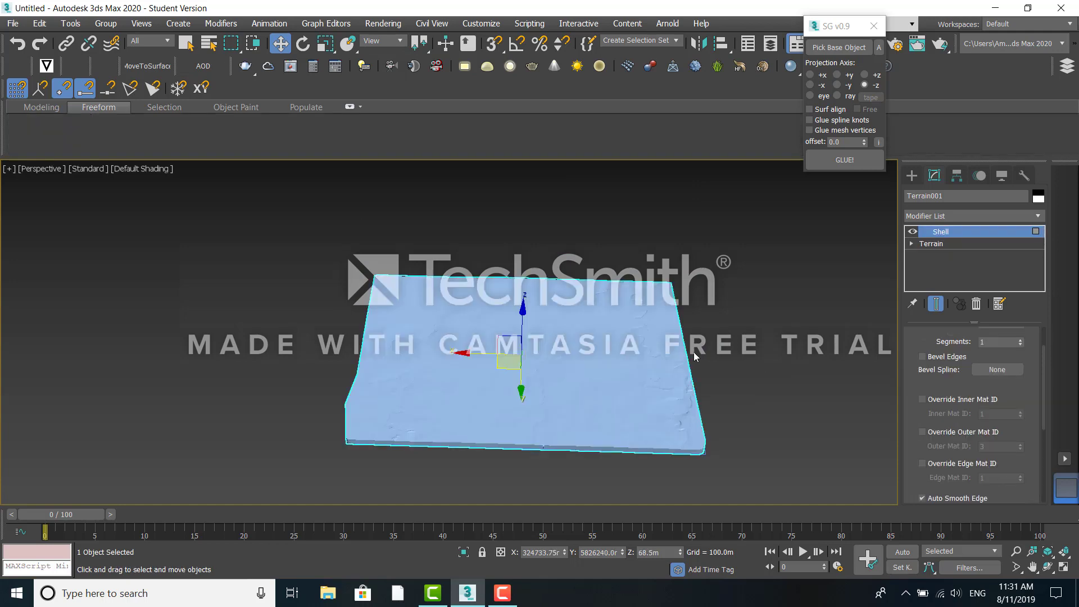
key(ctrl+z)
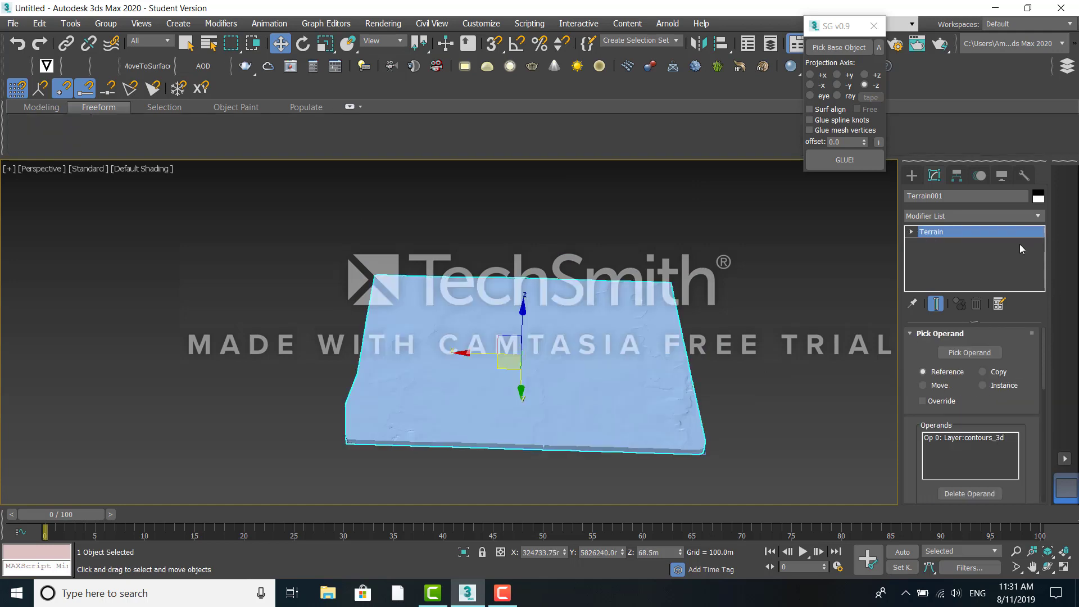
Change the terrain's form to Graded Surface and inspect its open underside.
click(910, 176)
click(934, 175)
drag(1042, 366, 1043, 406)
click(958, 394)
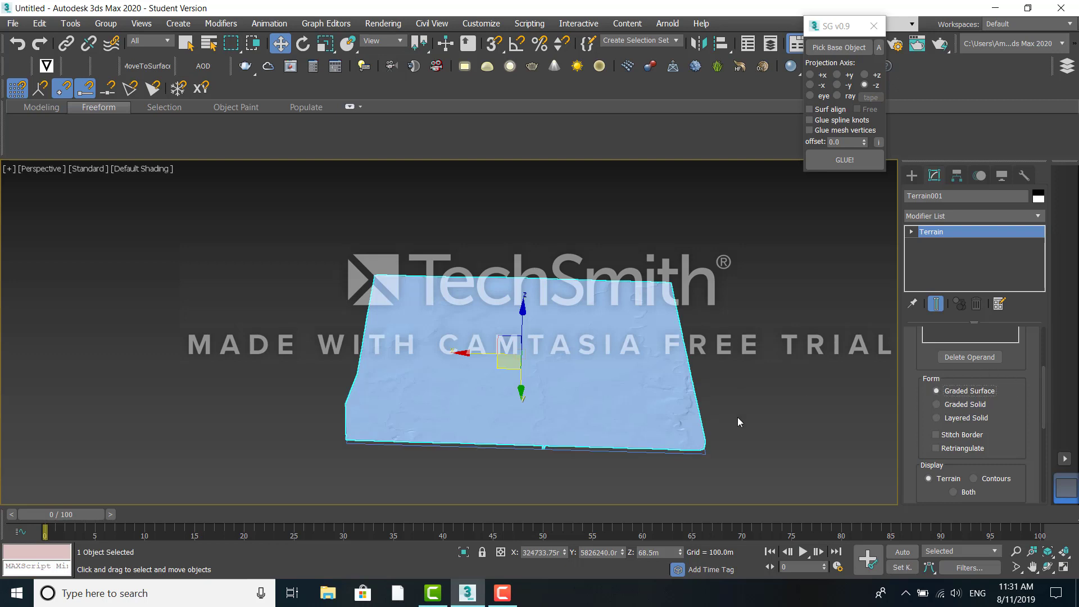
alt+middle_drag(737, 418, 748, 389)
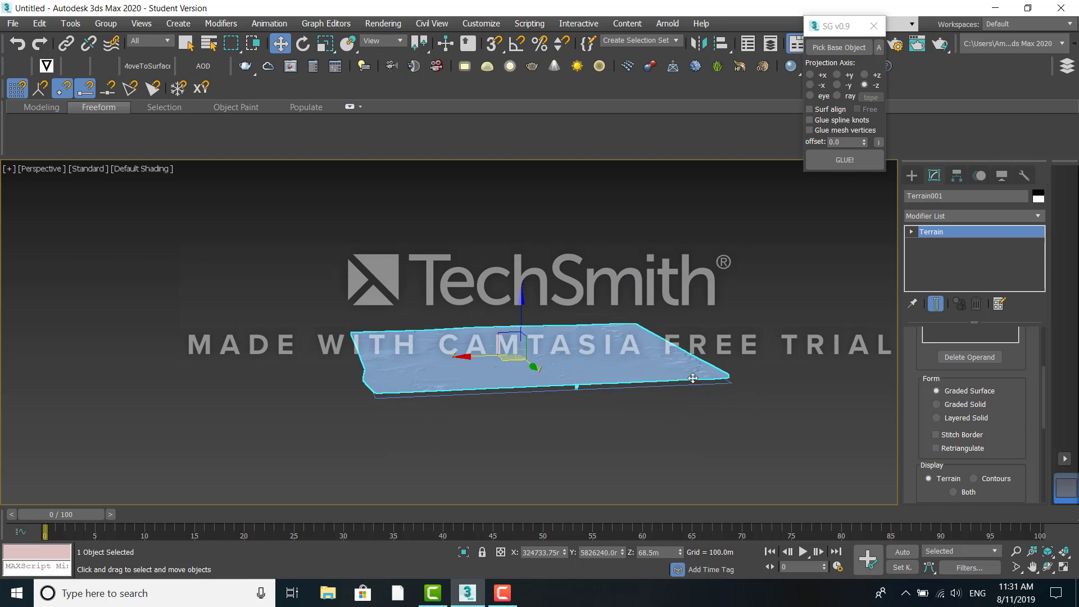
scroll(693, 378, up, 4)
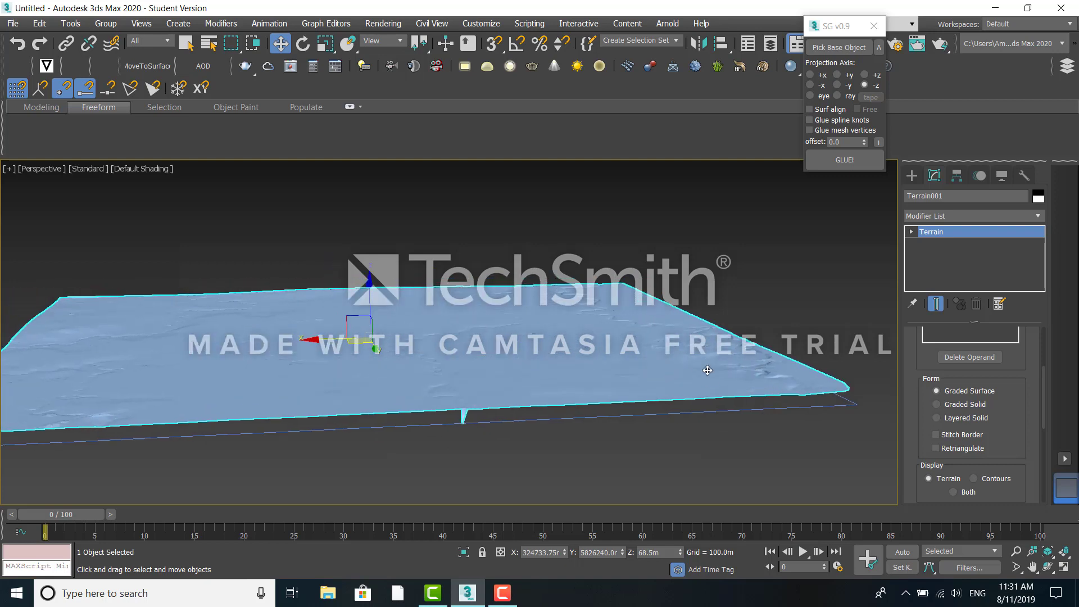
Apply a Shell modifier to the graded-surface terrain and enable Select Inner Faces.
click(1033, 216)
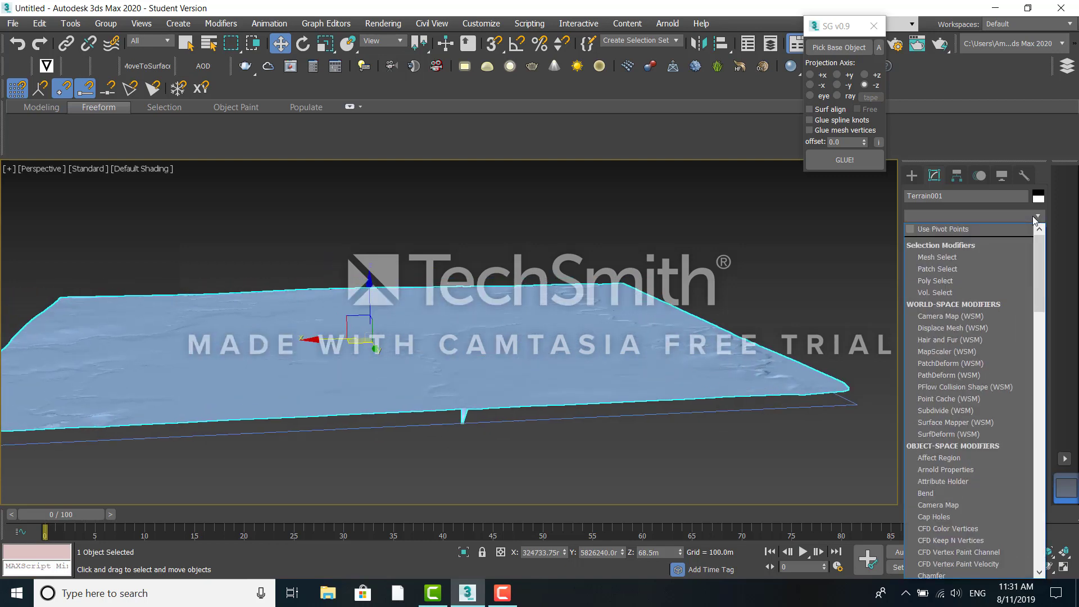
text(sh)
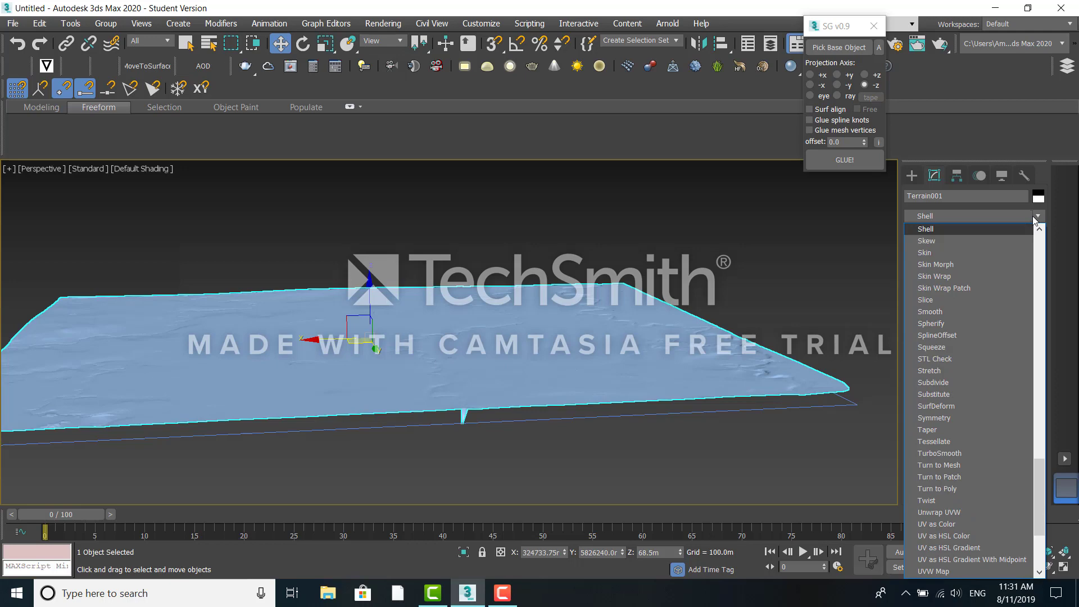
key(Return)
drag(1042, 429, 1043, 433)
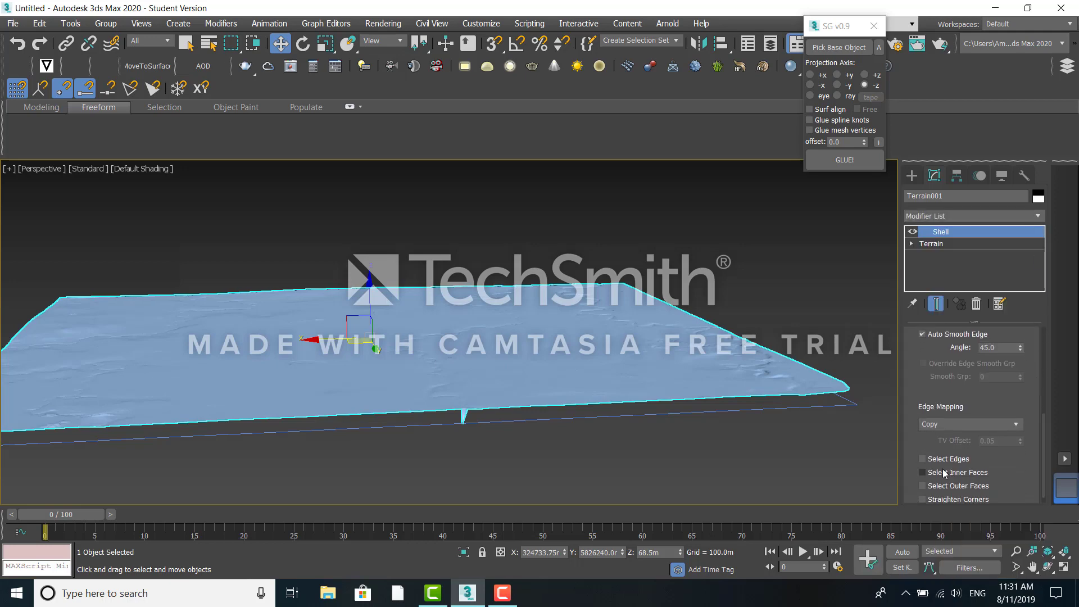
click(922, 472)
Add an Edit Poly modifier above the terrain's Shell modifier and enter polygon sub-object mode.
click(1038, 217)
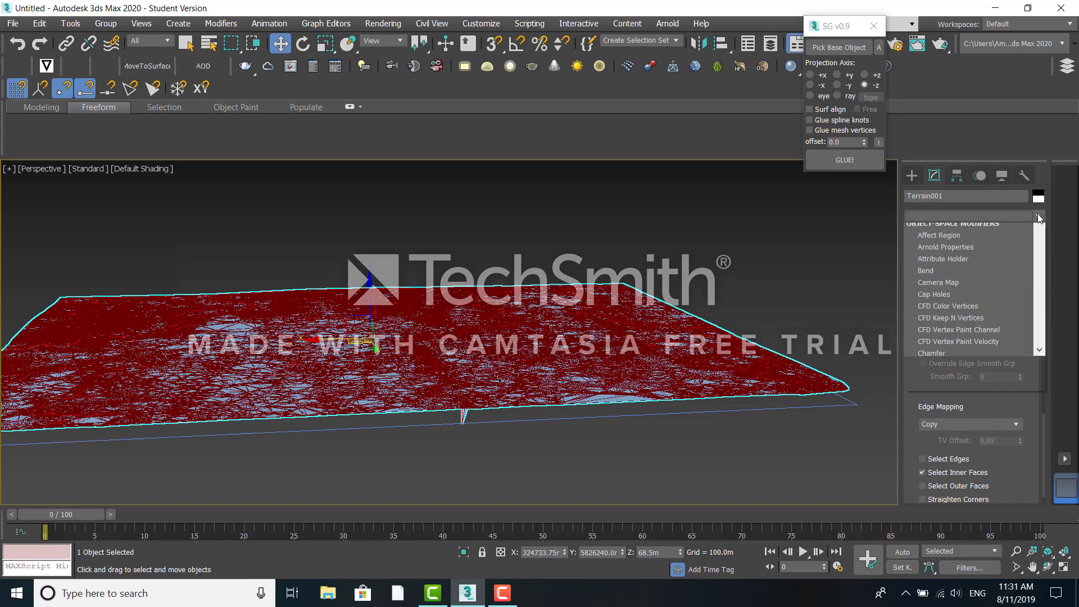
text(esh)
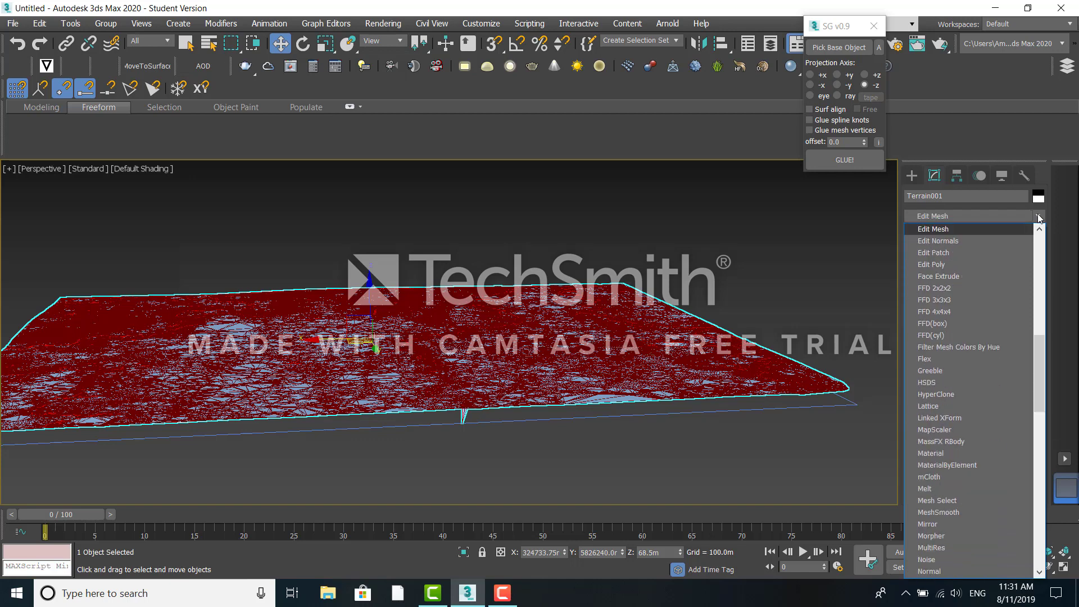
key(Escape)
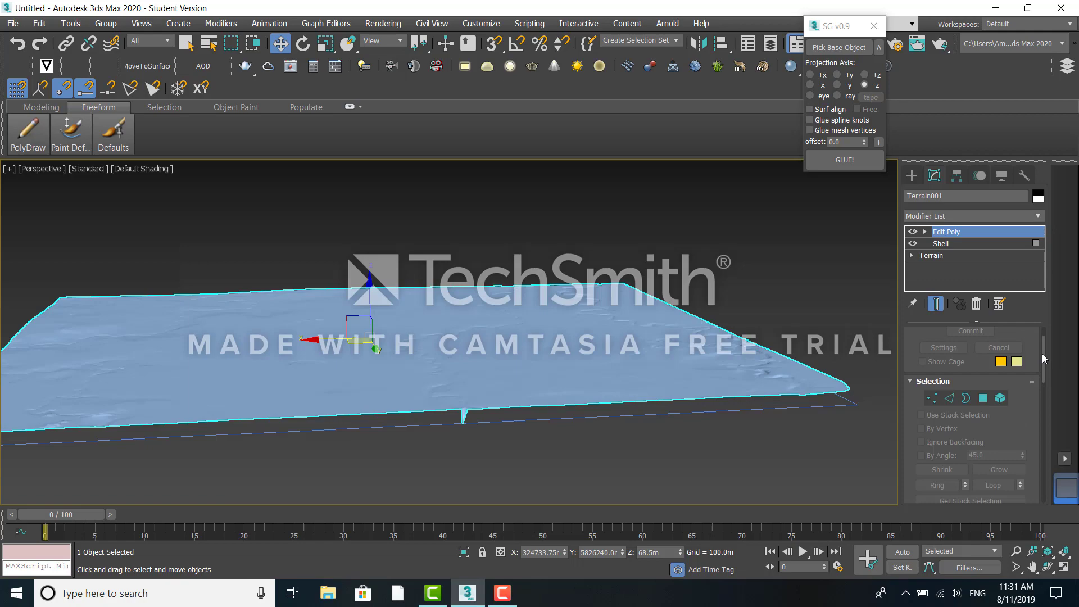
click(983, 398)
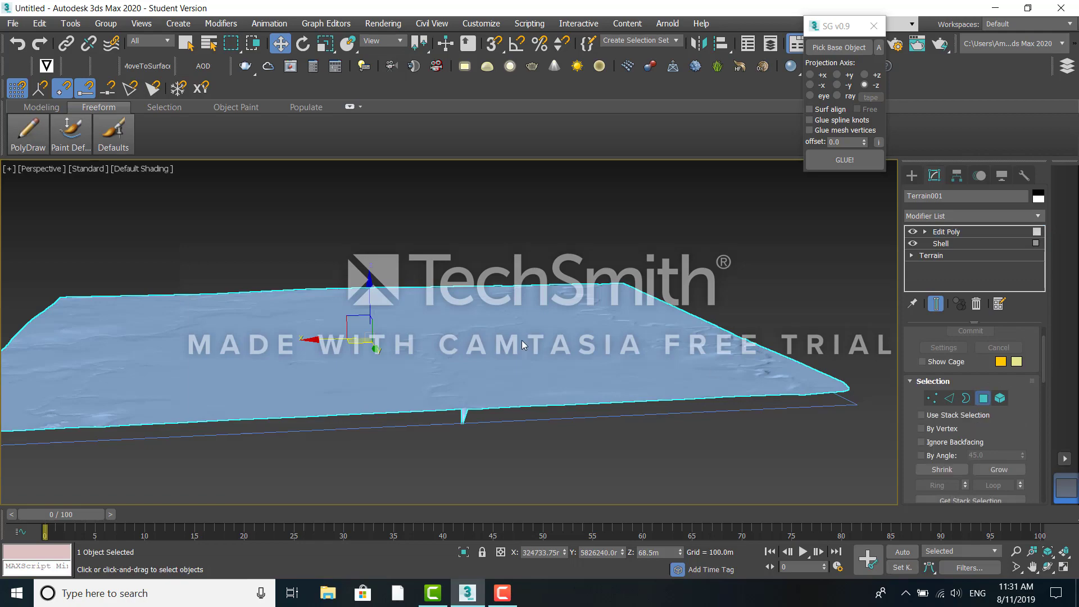
Move the terrain's selected inner faces down along the Z axis to about Z -194 m, and inspect the thickened slab's sides.
key(ctrl+a)
scroll(568, 348, up, 2)
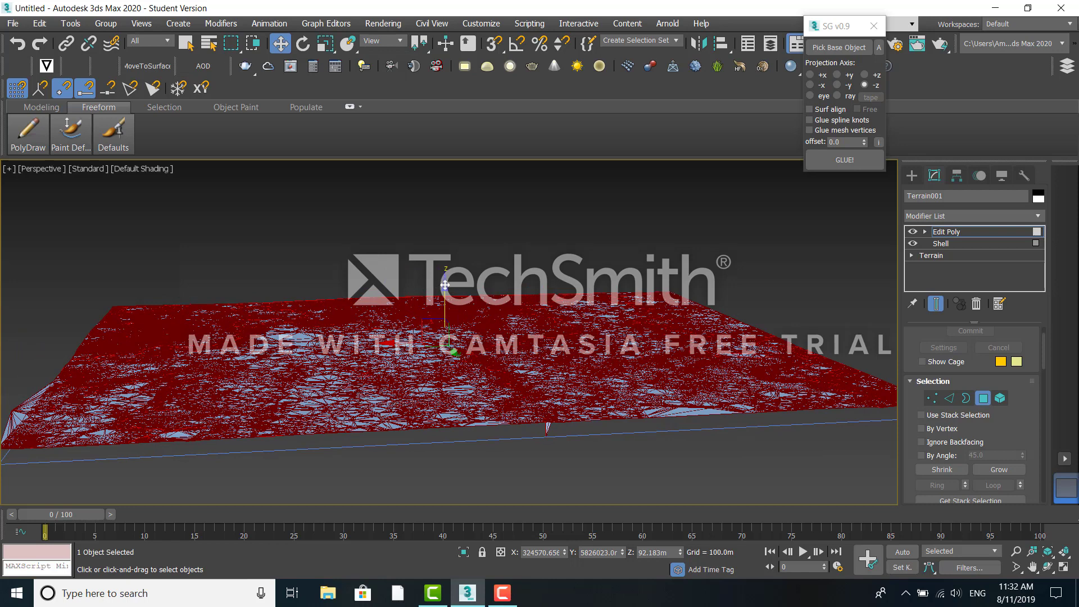
drag(445, 293, 449, 318)
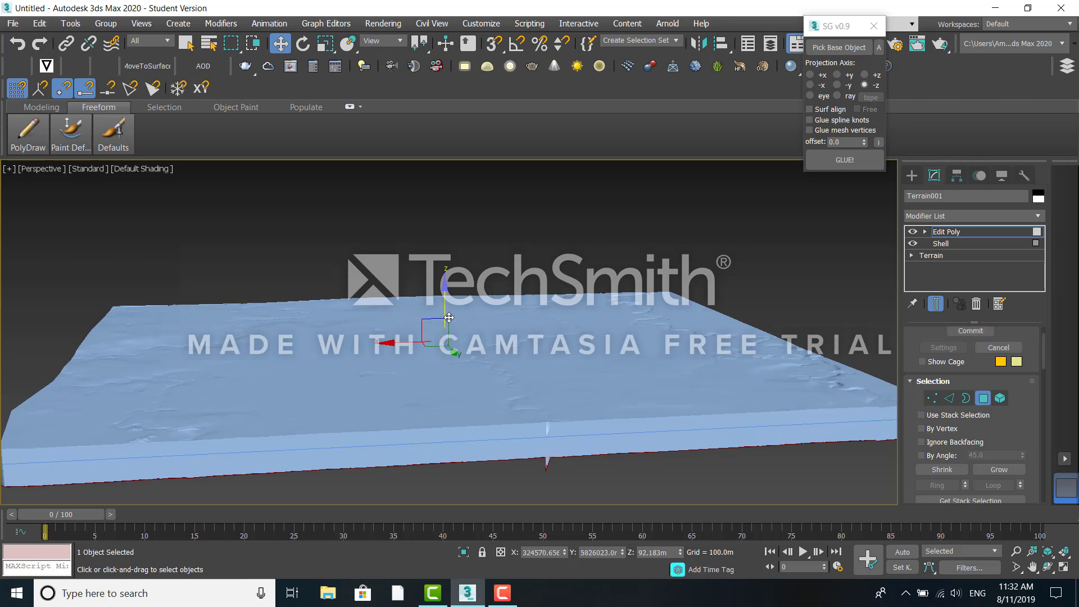
scroll(449, 317, down, 5)
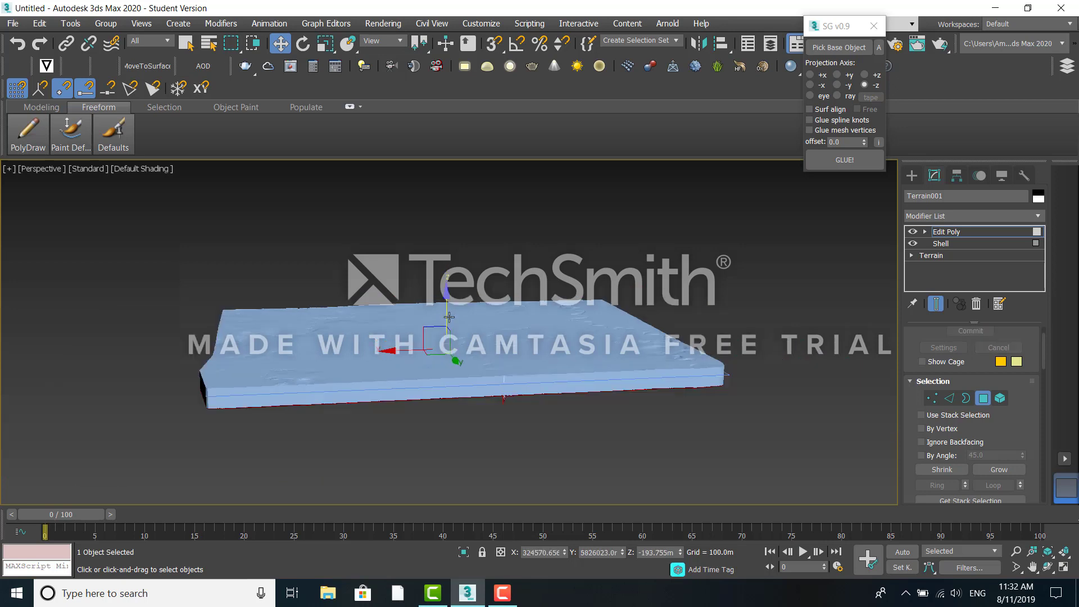
middle_drag(476, 323, 509, 364)
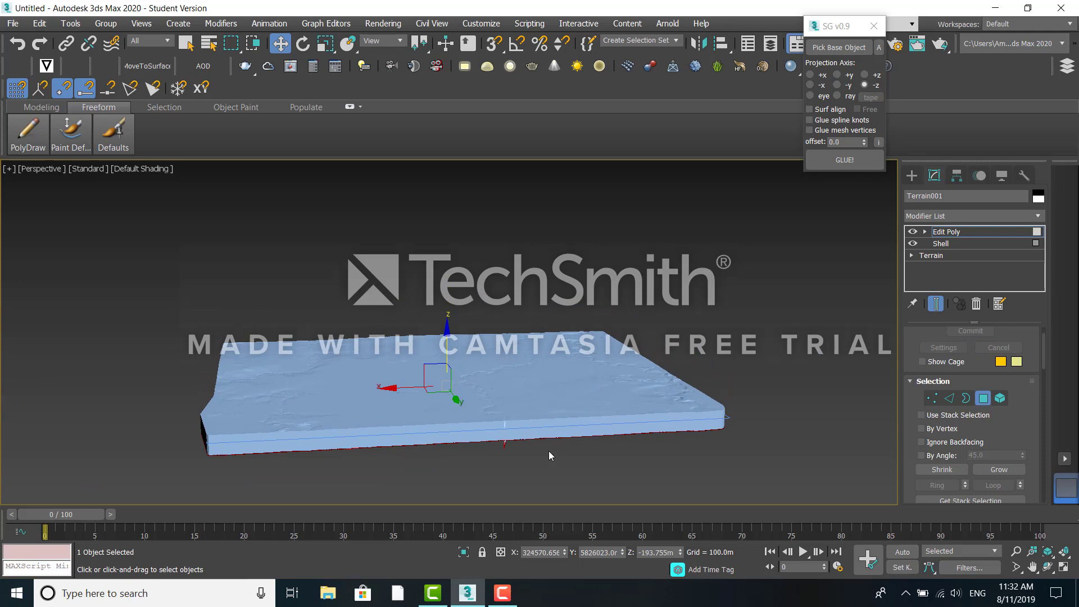
mouse_move(591, 461)
alt+middle_down()
mouse_move(538, 434)
mouse_move(496, 431)
mouse_move(521, 454)
mouse_move(641, 461)
mouse_move(575, 463)
alt+middle_up()
alt+middle_drag(523, 469, 534, 460)
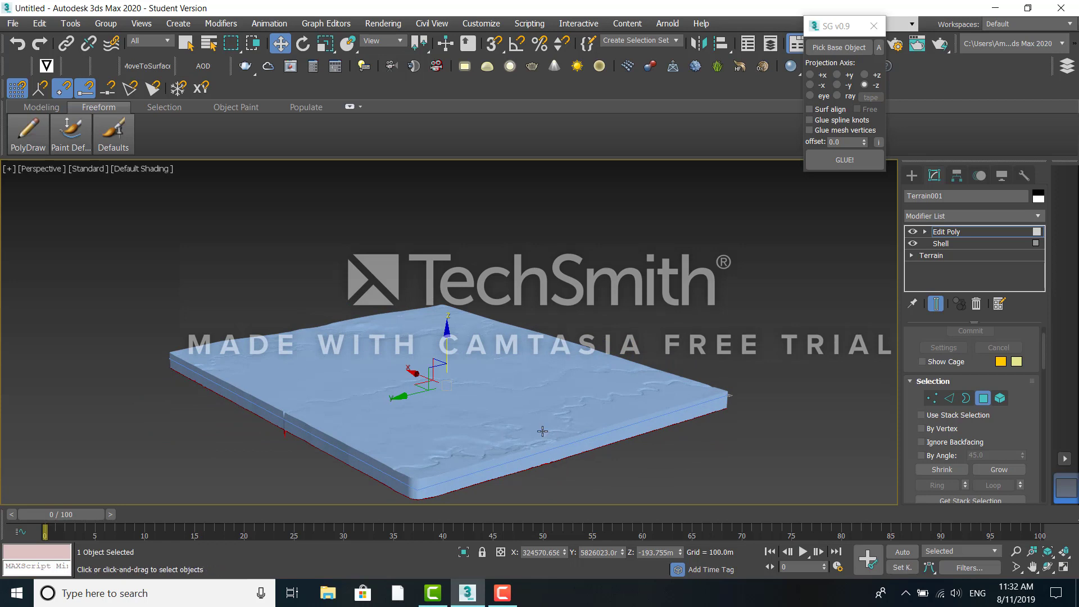
middle_drag(593, 433, 603, 408)
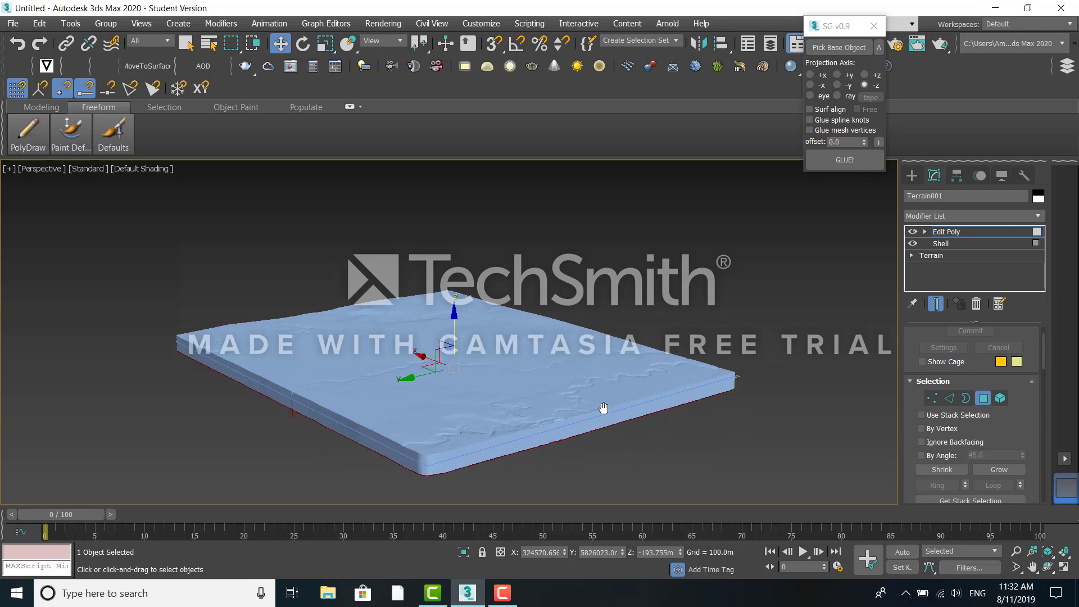